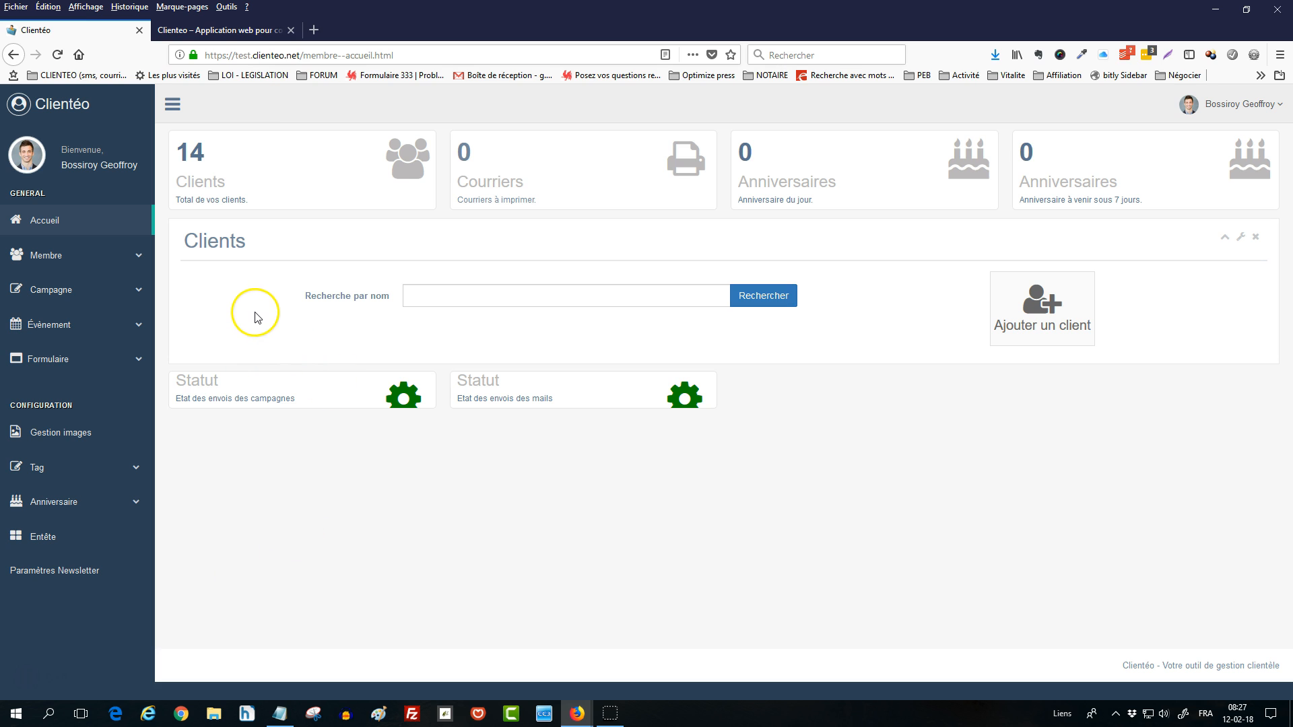
- Start a new client record with gender M and the client's surname and first name
left_click(72, 260)
left_click(59, 292)
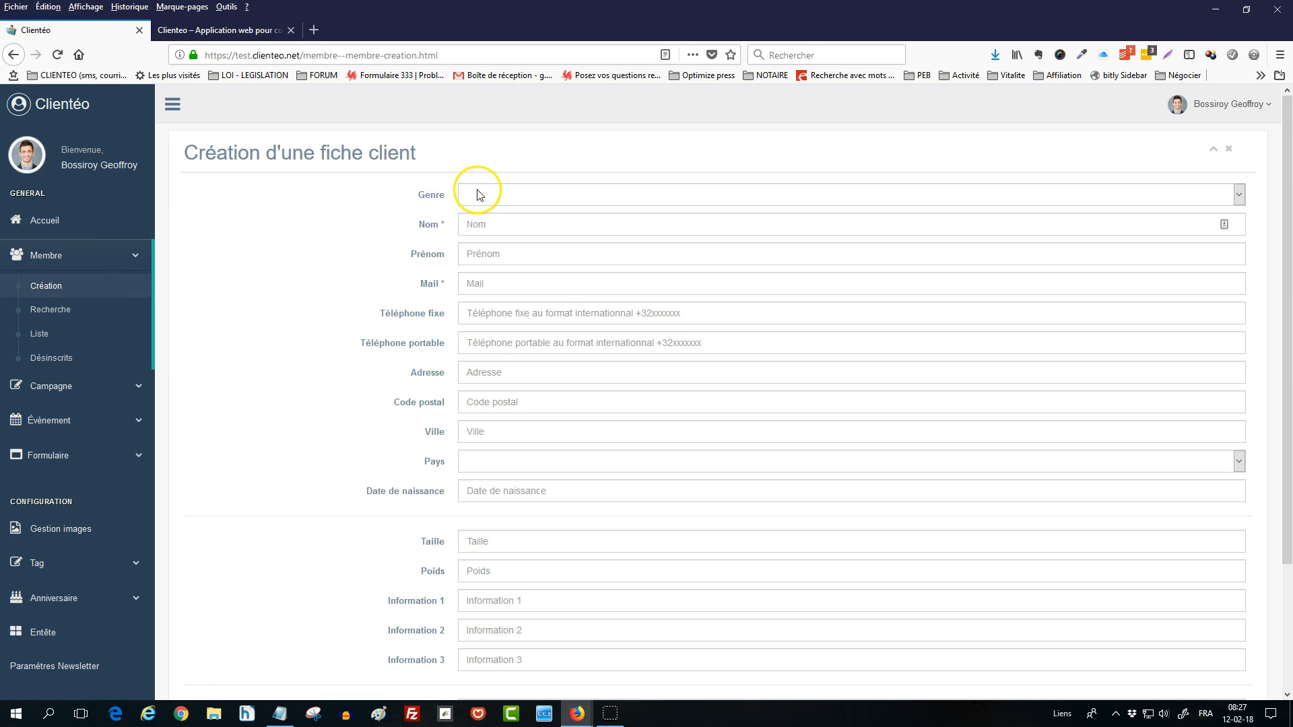
left_click(479, 194)
left_click(485, 226)
left_click(485, 228)
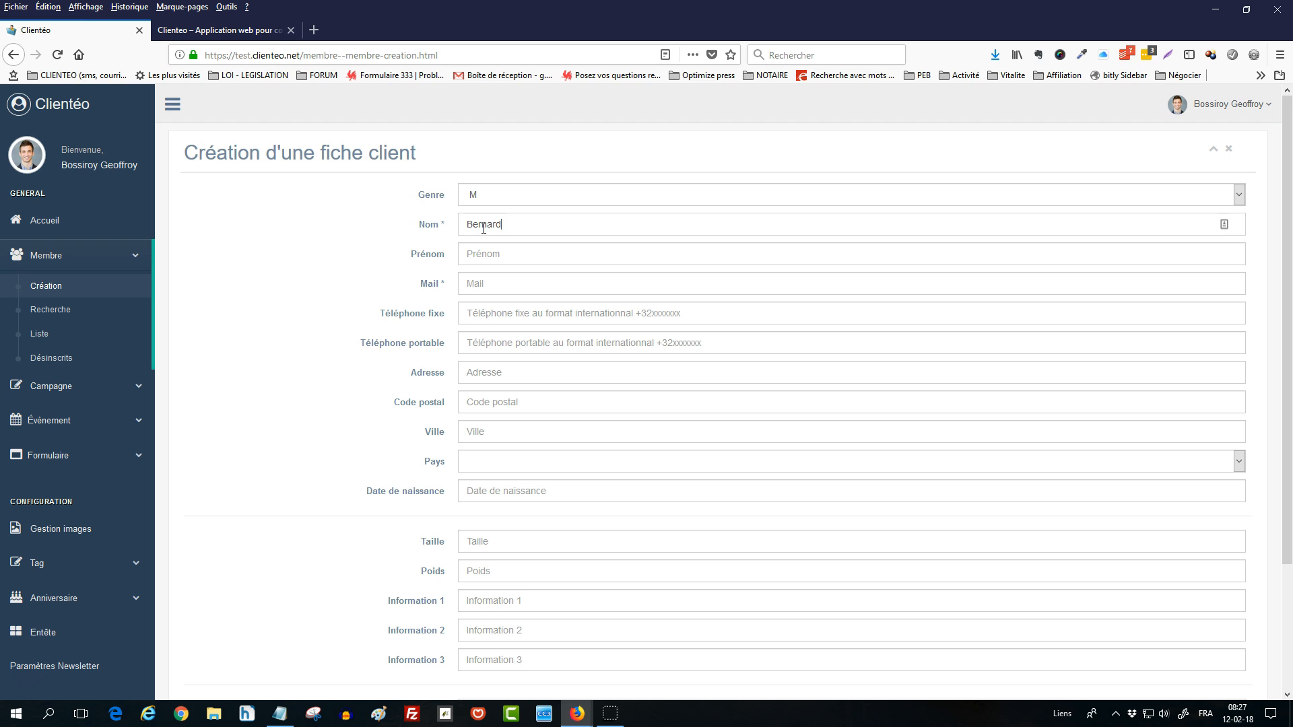
key("Tab")
- Enter the client's e-mail and mobile number, leaving address, city and birth date blank
left_click(514, 283)
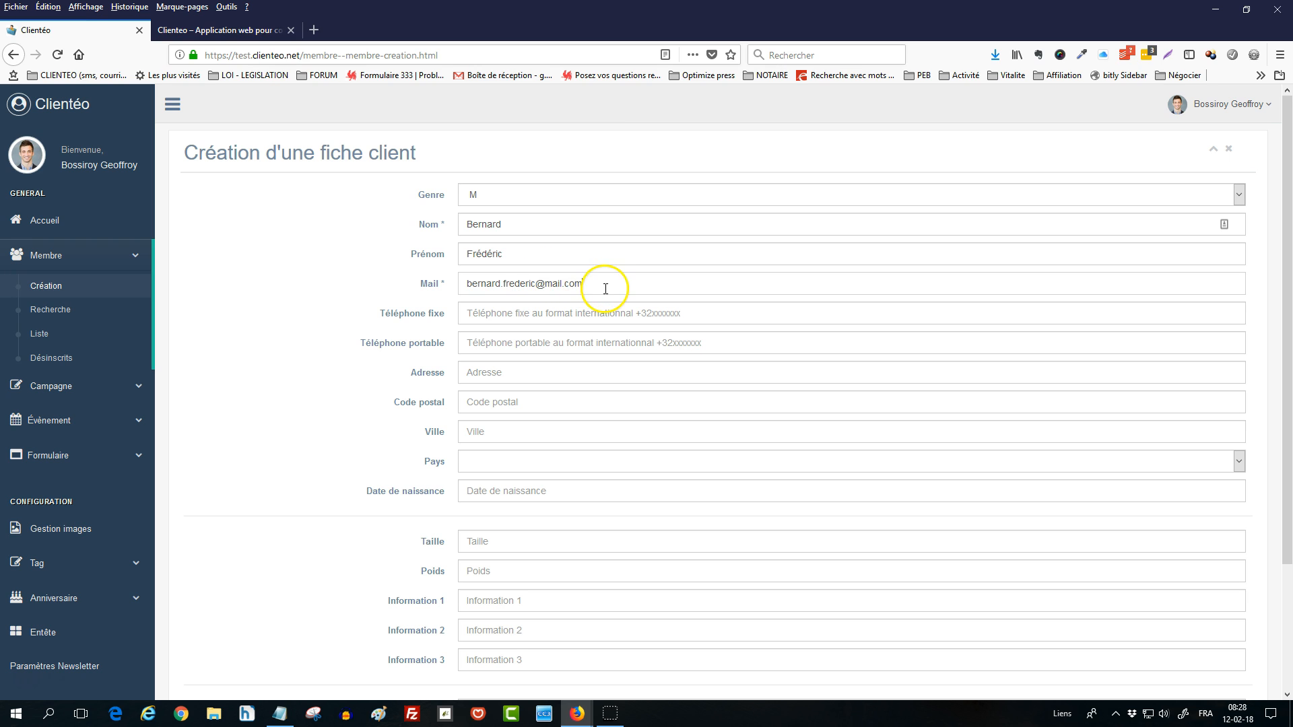
left_click(482, 342)
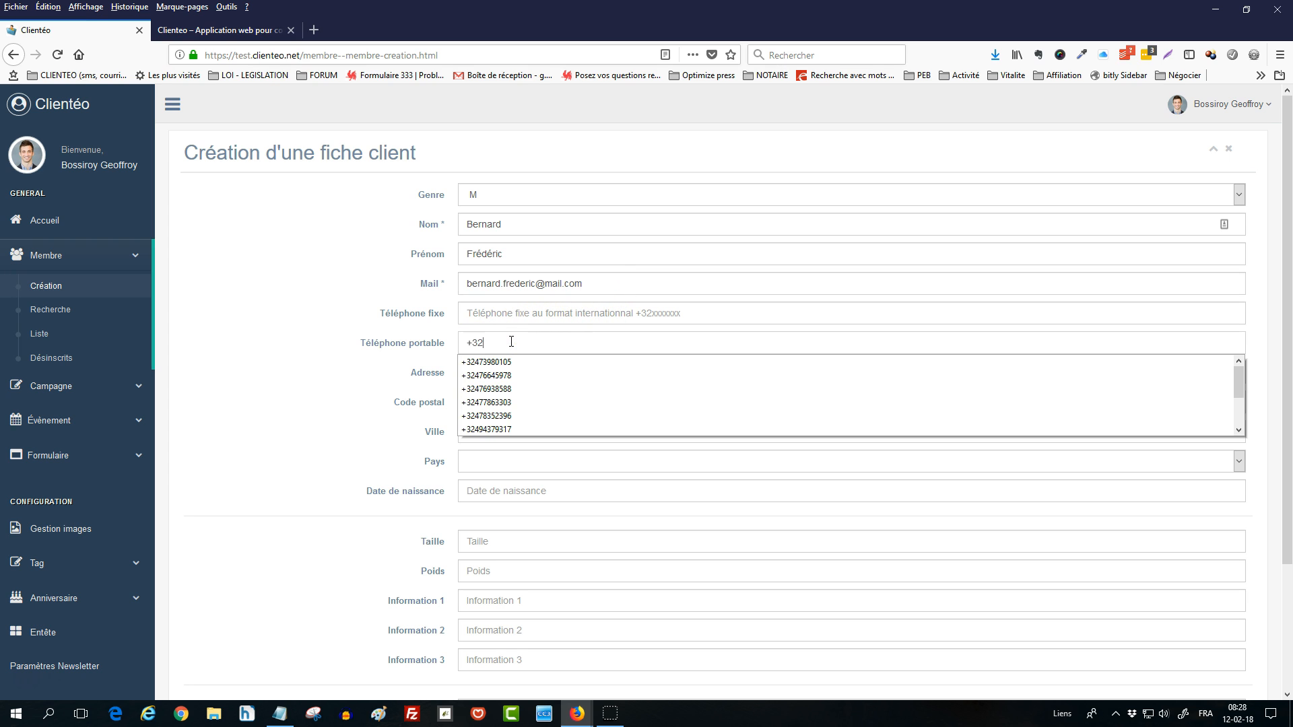
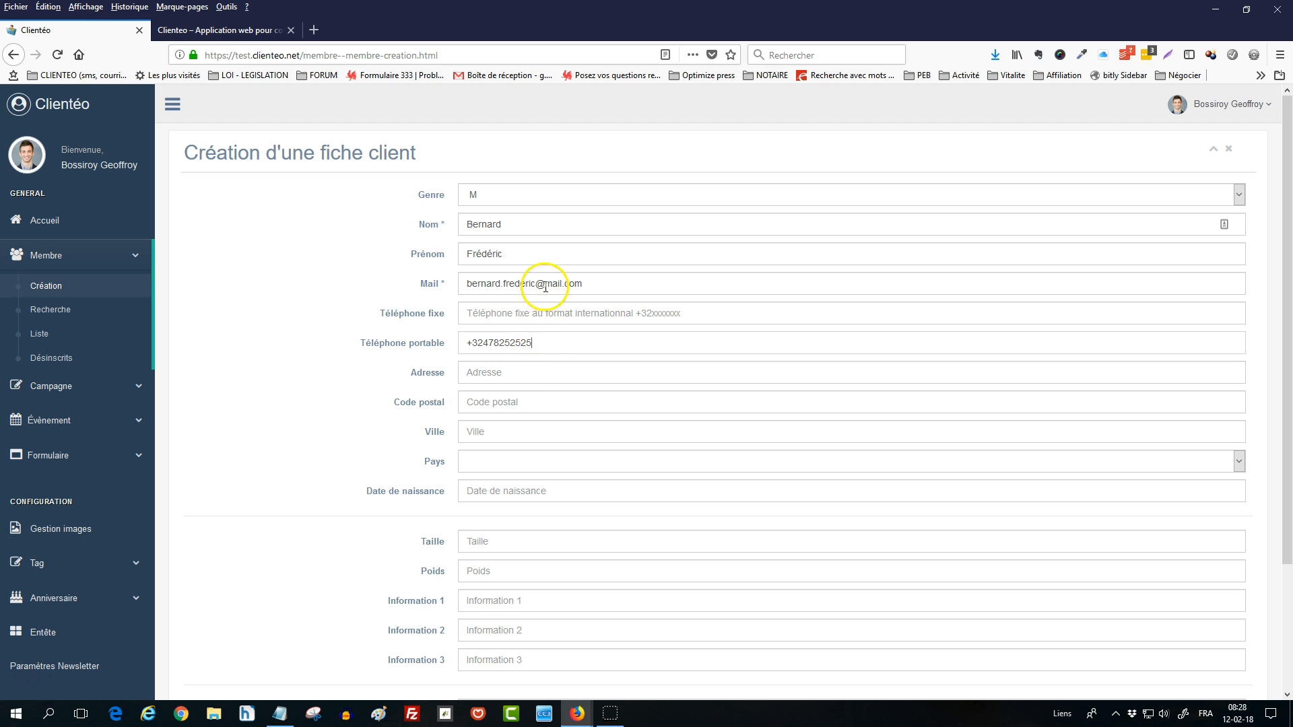
left_click(536, 371)
left_click(536, 432)
left_click(503, 492)
left_click(403, 493)
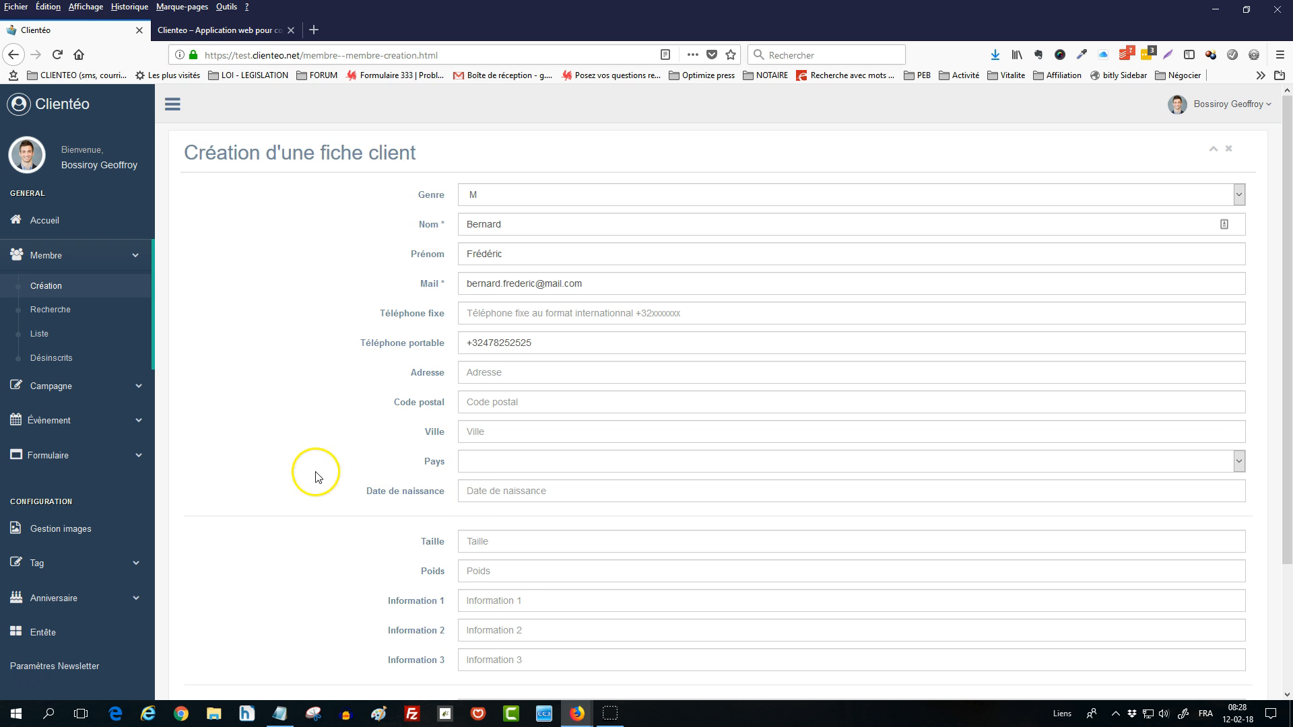
scroll(361, 317, "down", 3)
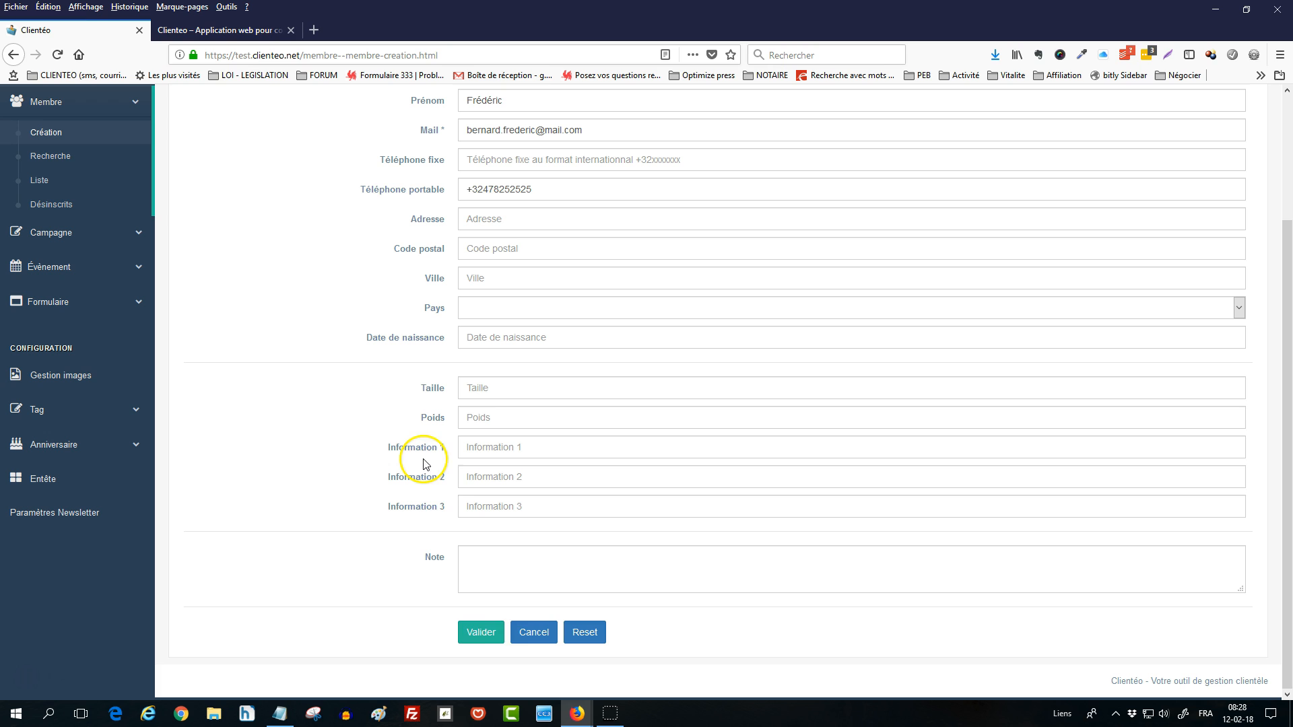
- Save the new client and open their profile from the member list
left_click(481, 637)
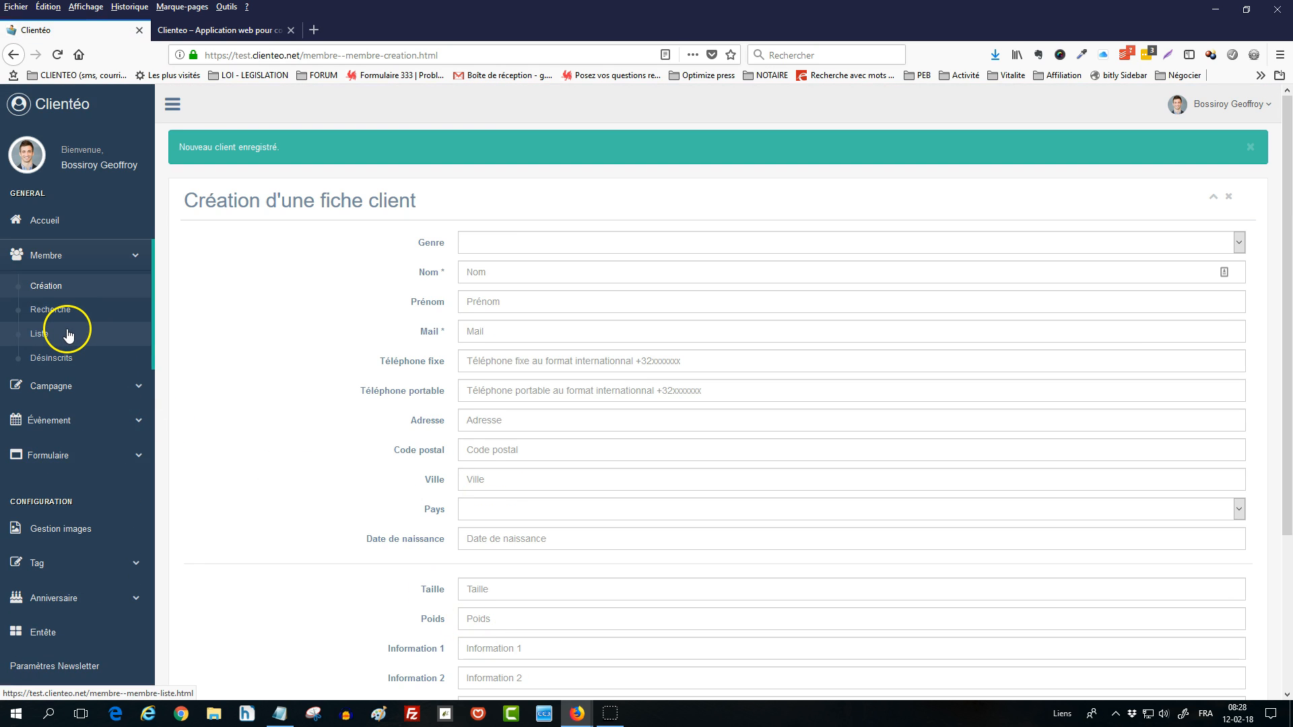
left_click(68, 335)
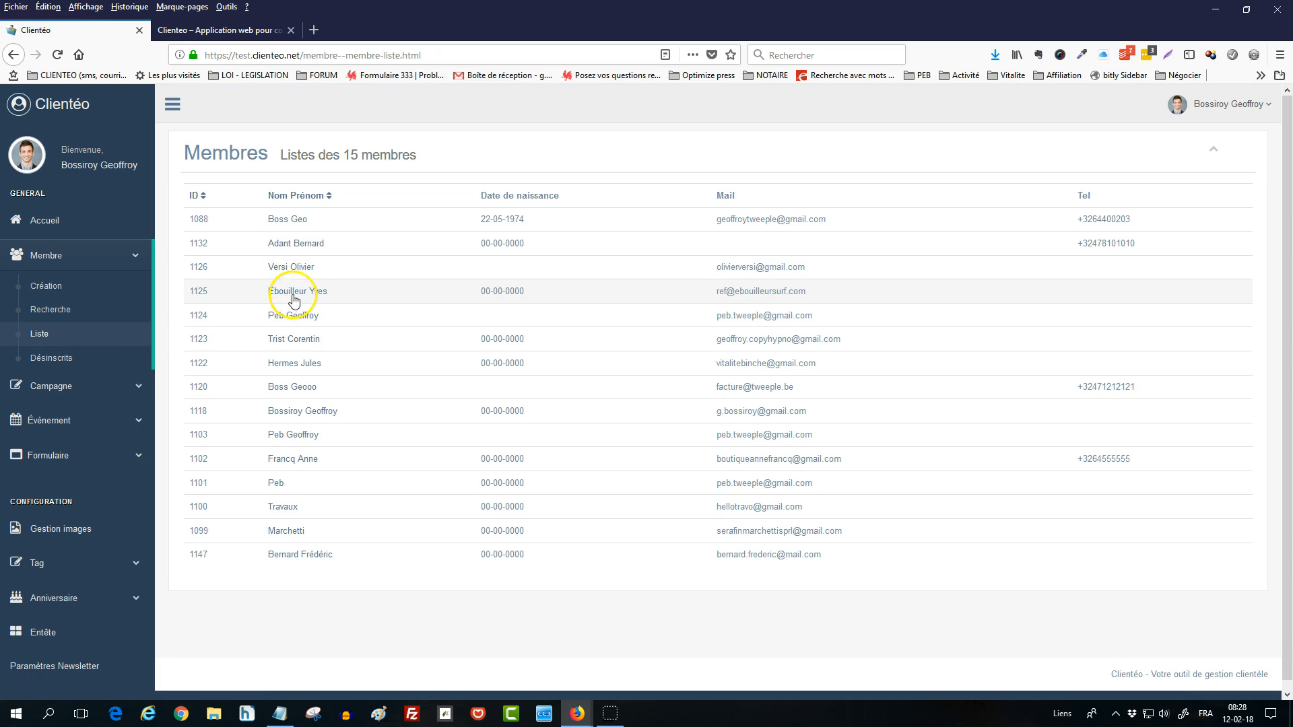
left_click(305, 563)
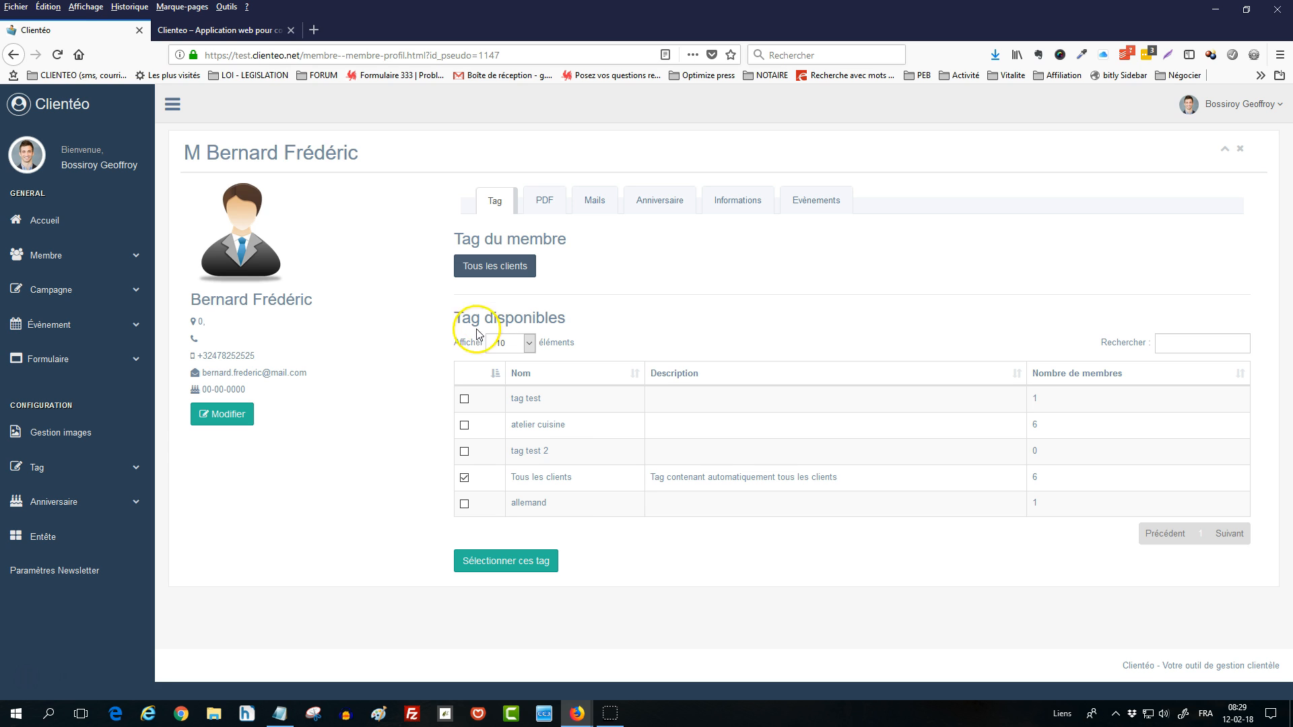
- Create a new tag named 'conjoint/mari'
left_click(72, 473)
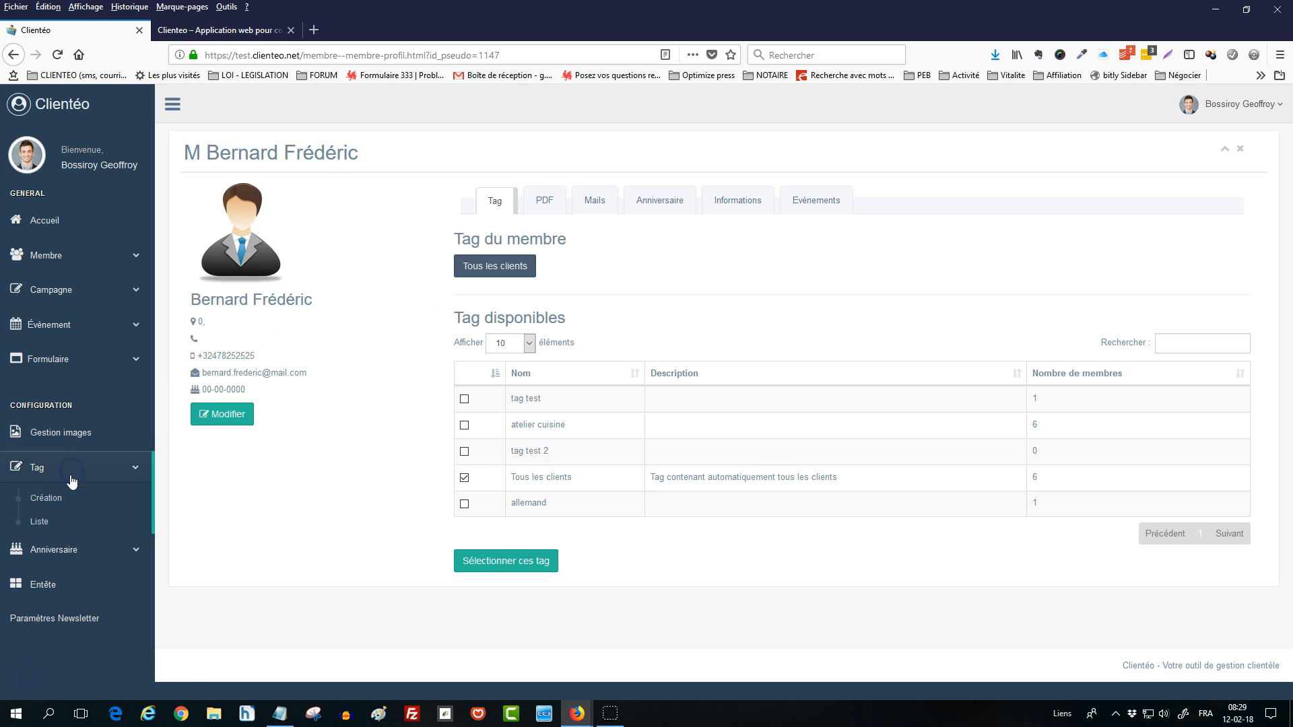
left_click(58, 498)
left_click(516, 193)
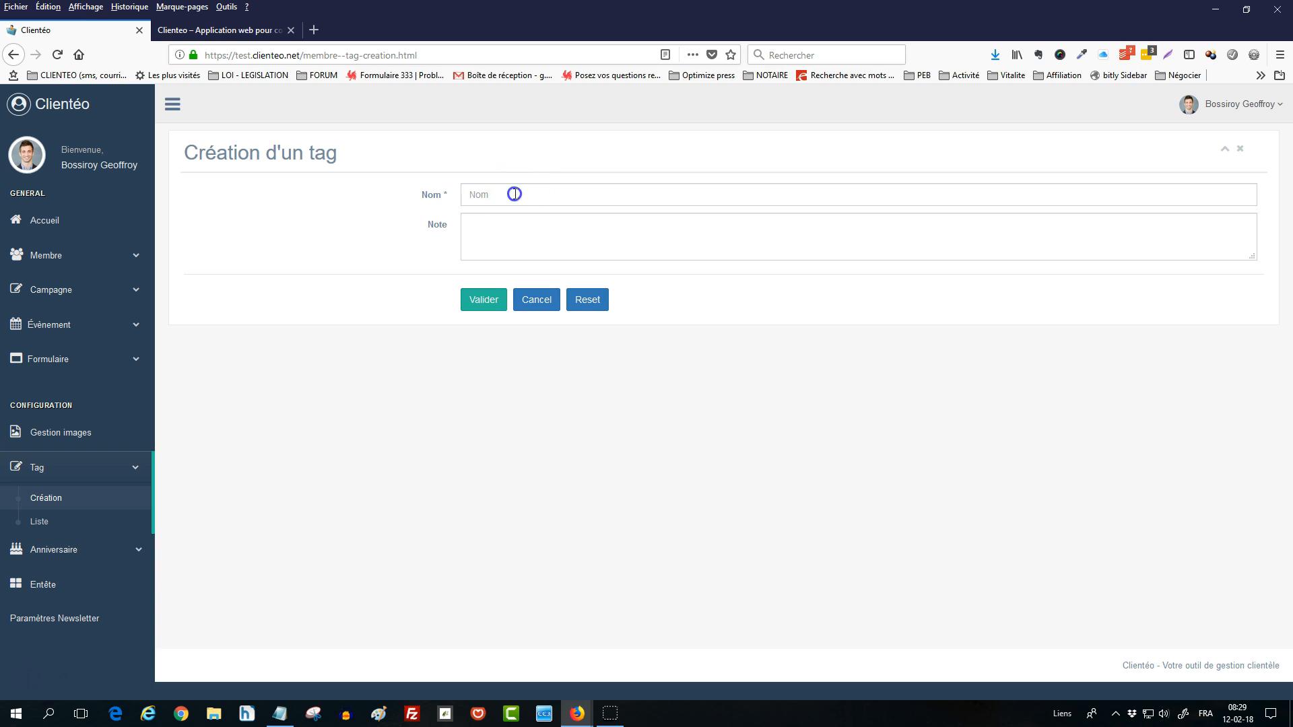
type("conjoint/mari")
left_click(488, 299)
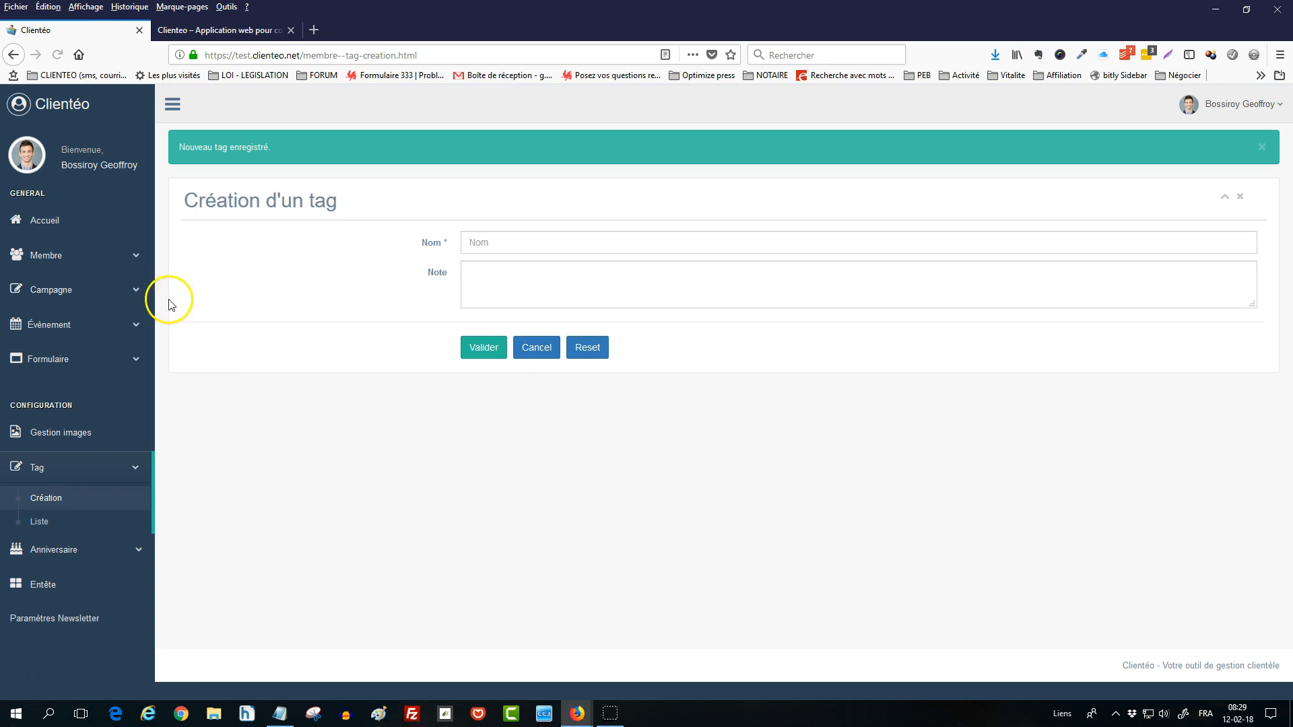
- Assign the conjoint/mari tag to the new client from their profile
left_click(68, 257)
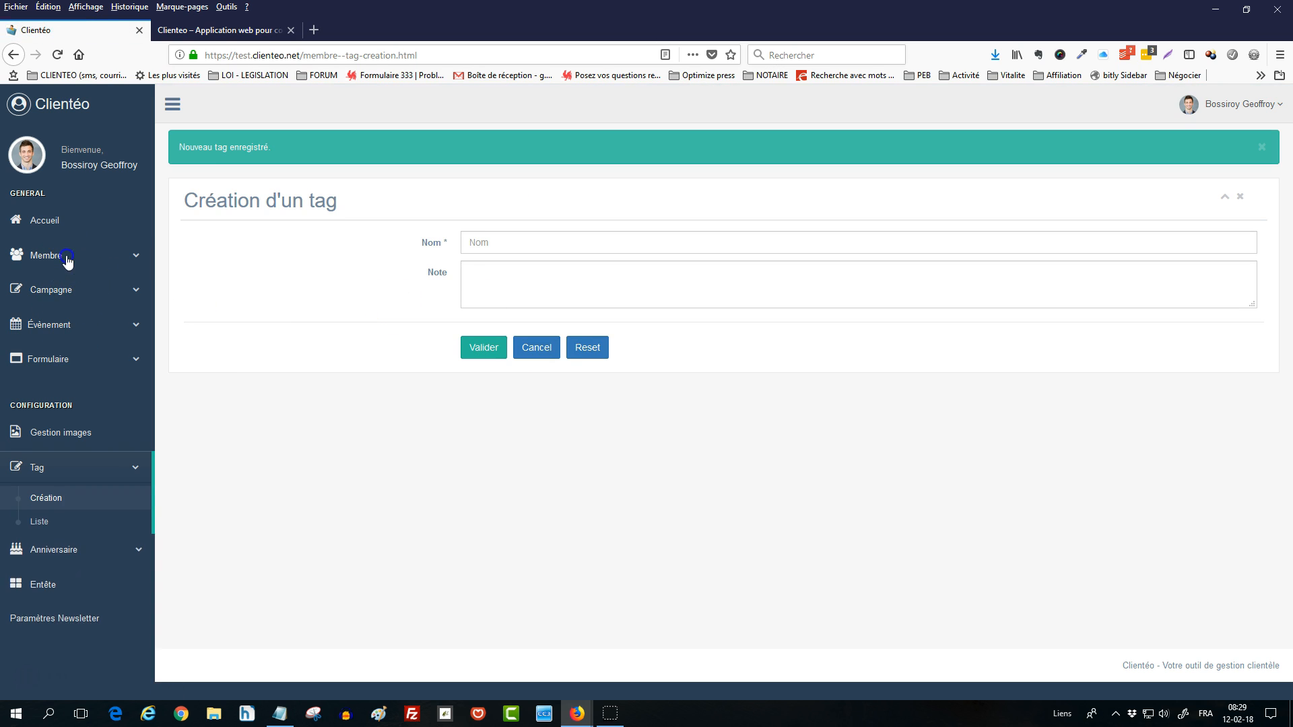
left_click(66, 331)
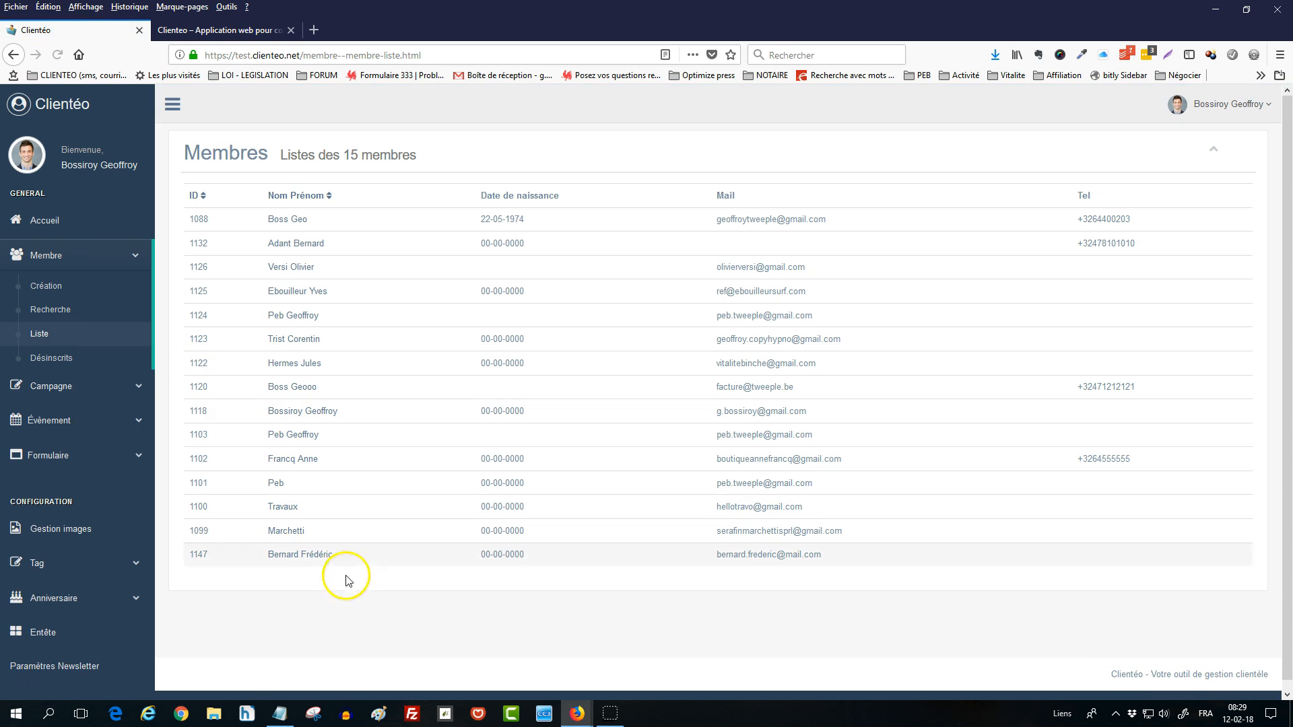
left_click(311, 555)
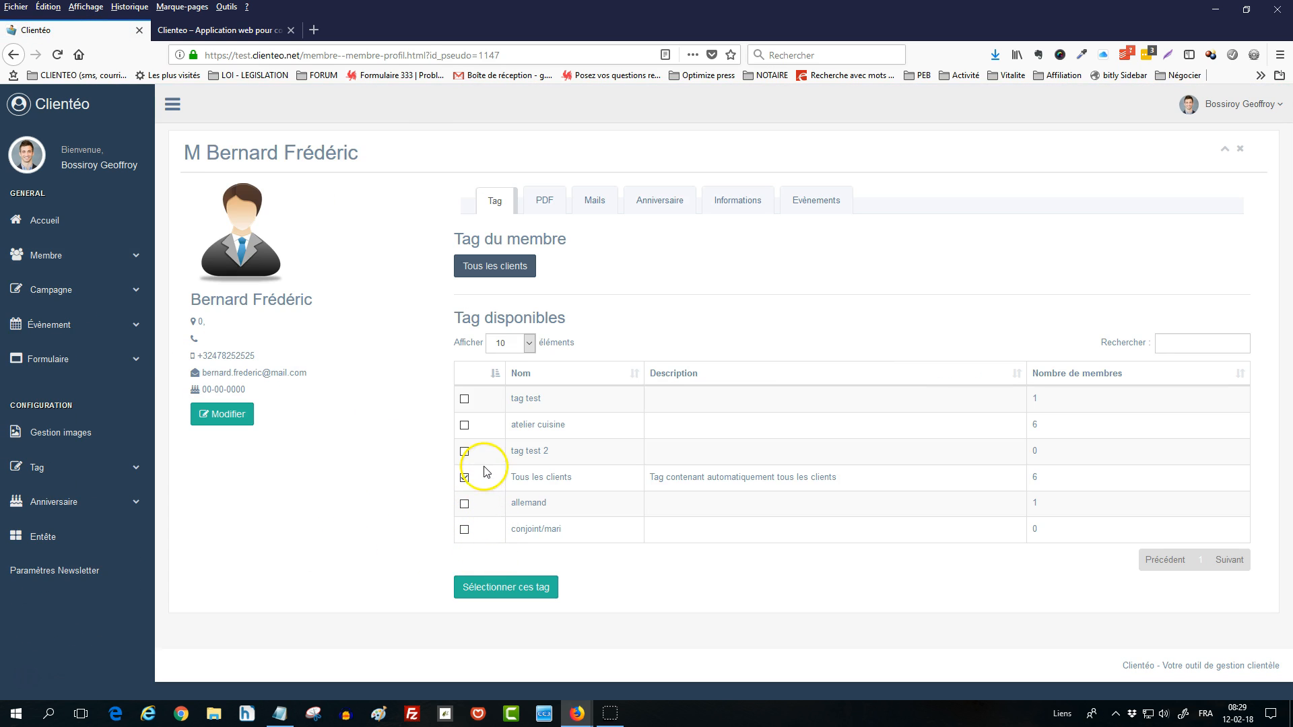
left_click(464, 529)
left_click(499, 590)
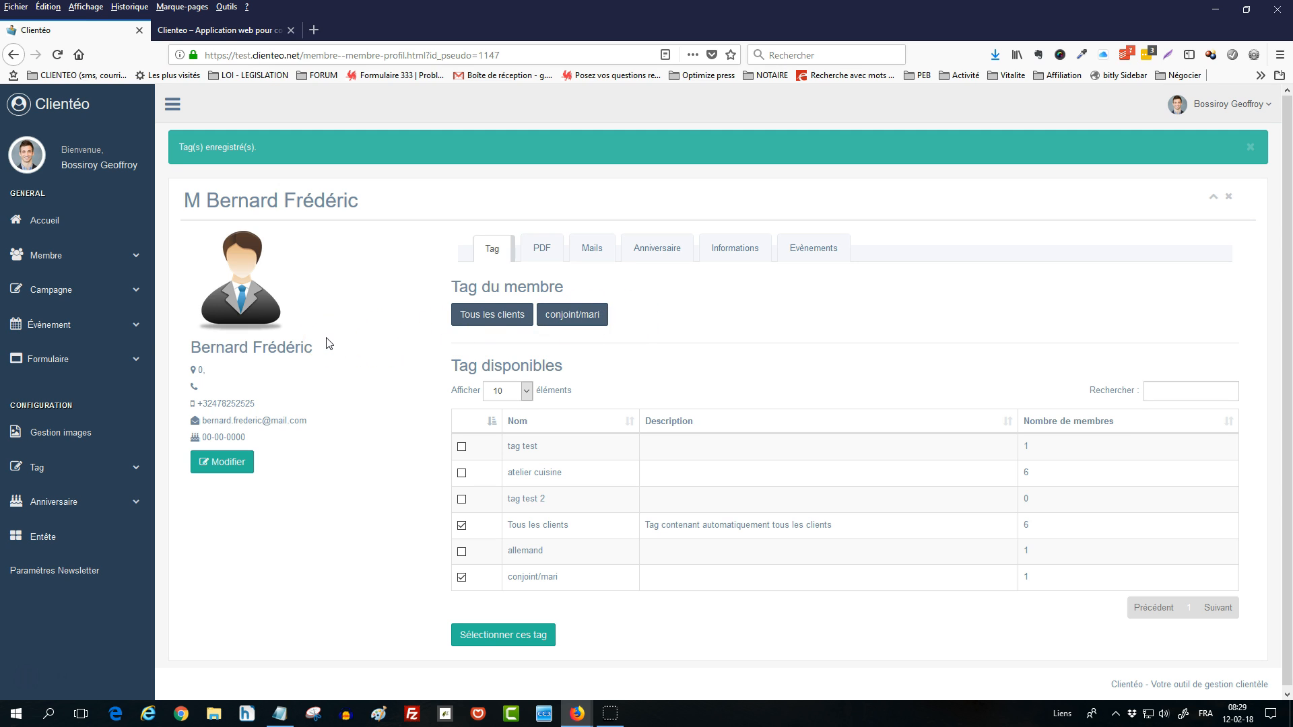
left_click(81, 295)
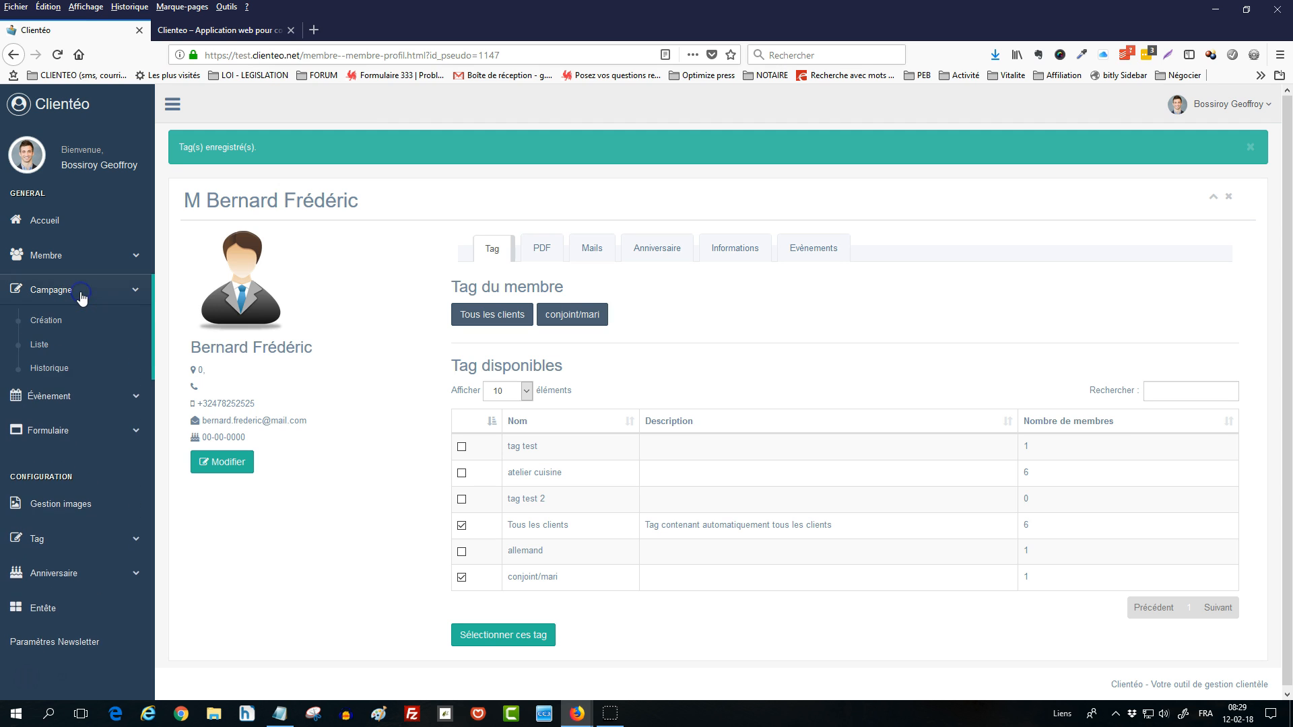
- Start an Email campaign named 'mail rappel cadeau saint-valentin'
left_click(65, 323)
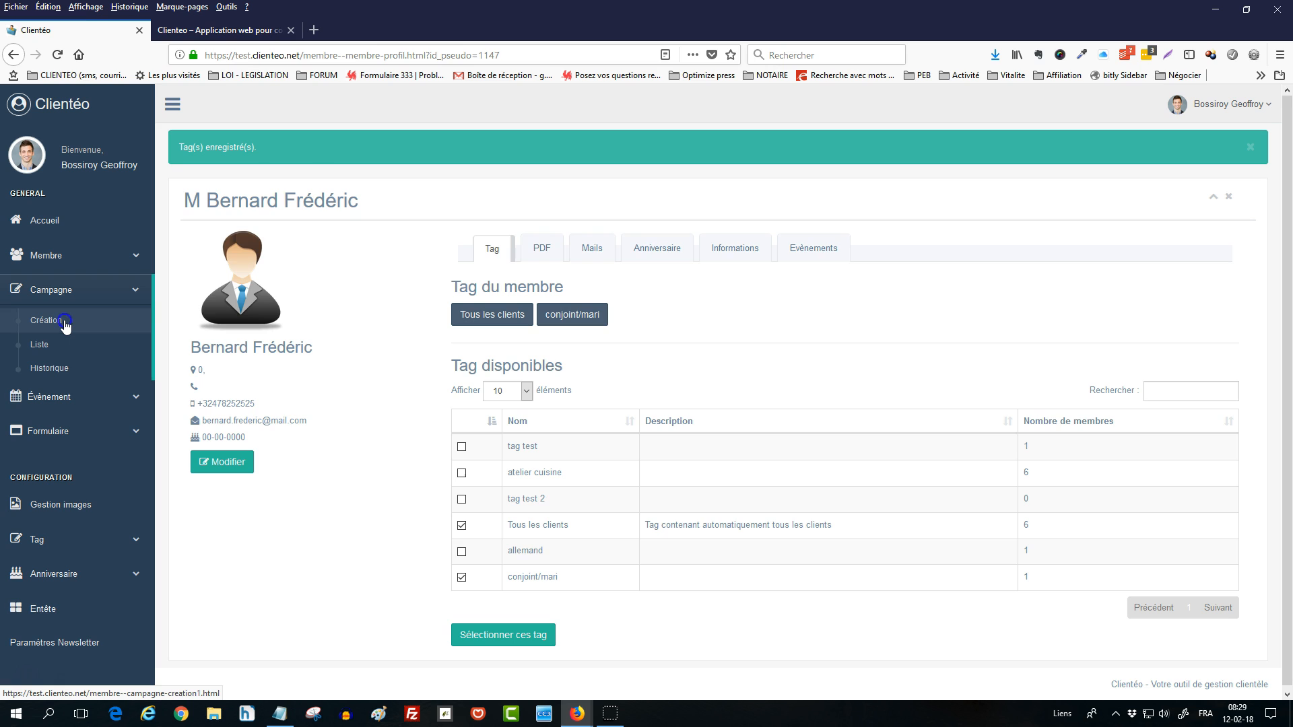
left_click(498, 297)
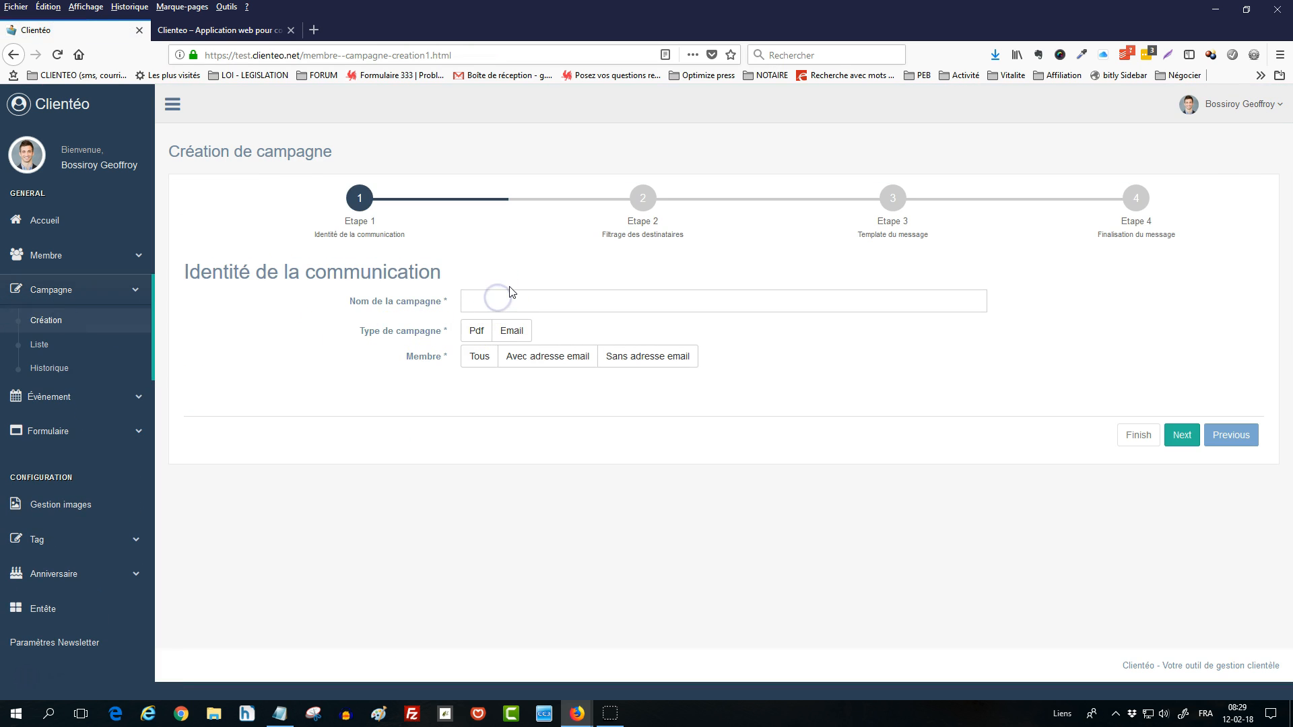
type("mail rapp")
left_click(519, 290)
type("el cadeau saint-valentin")
left_click(520, 336)
left_click(1180, 437)
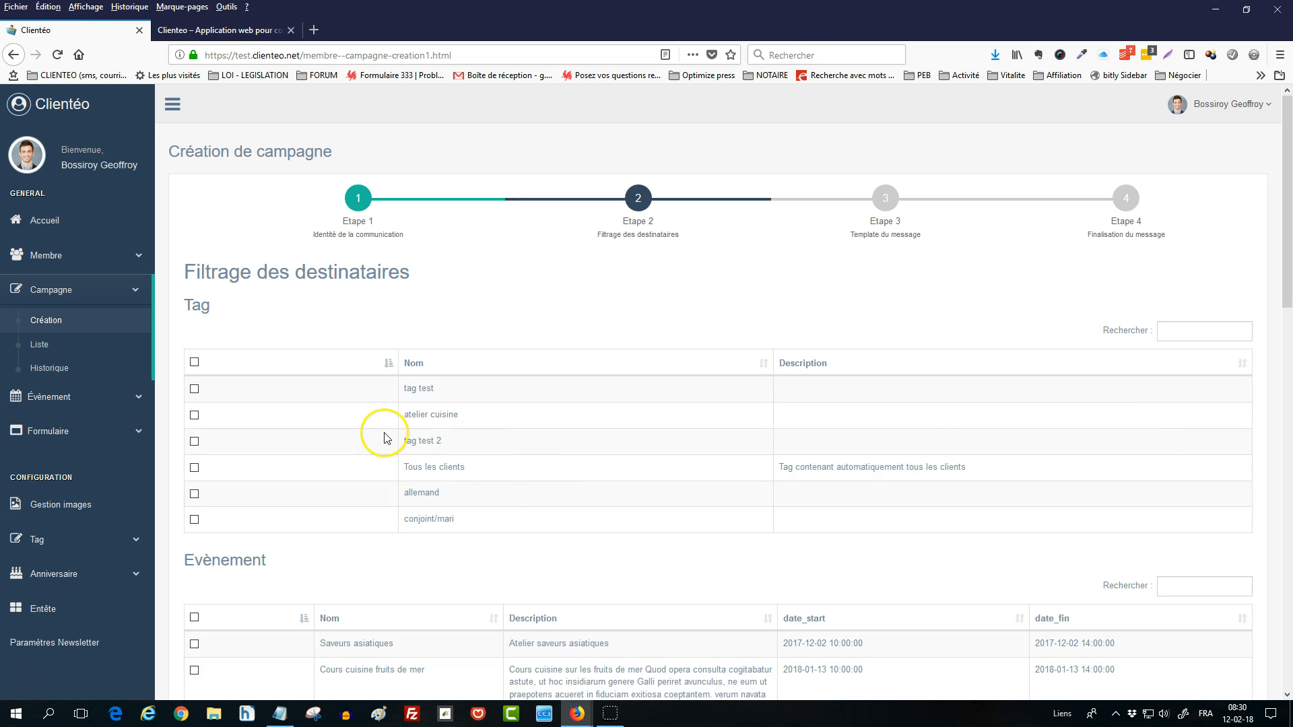
- Target the conjoint/mari tag and keep the vierge template to reach the message step
scroll(312, 427, "down", 1)
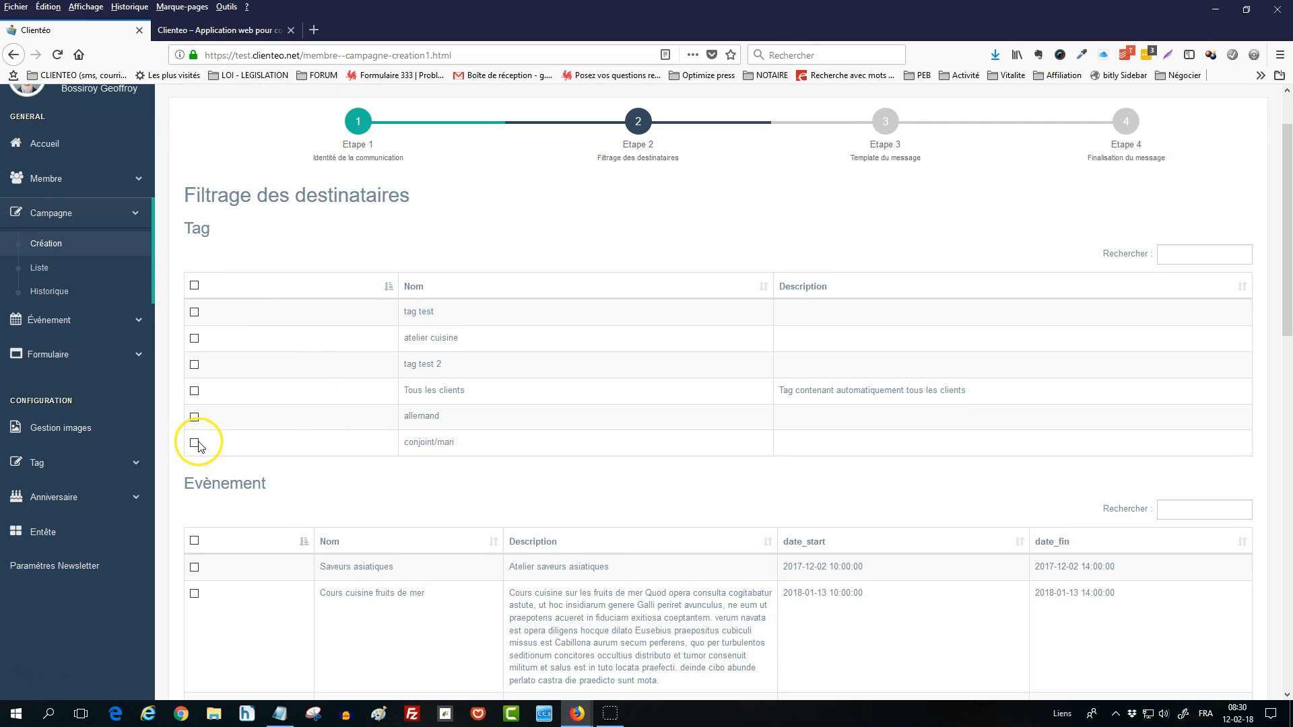
left_click(194, 443)
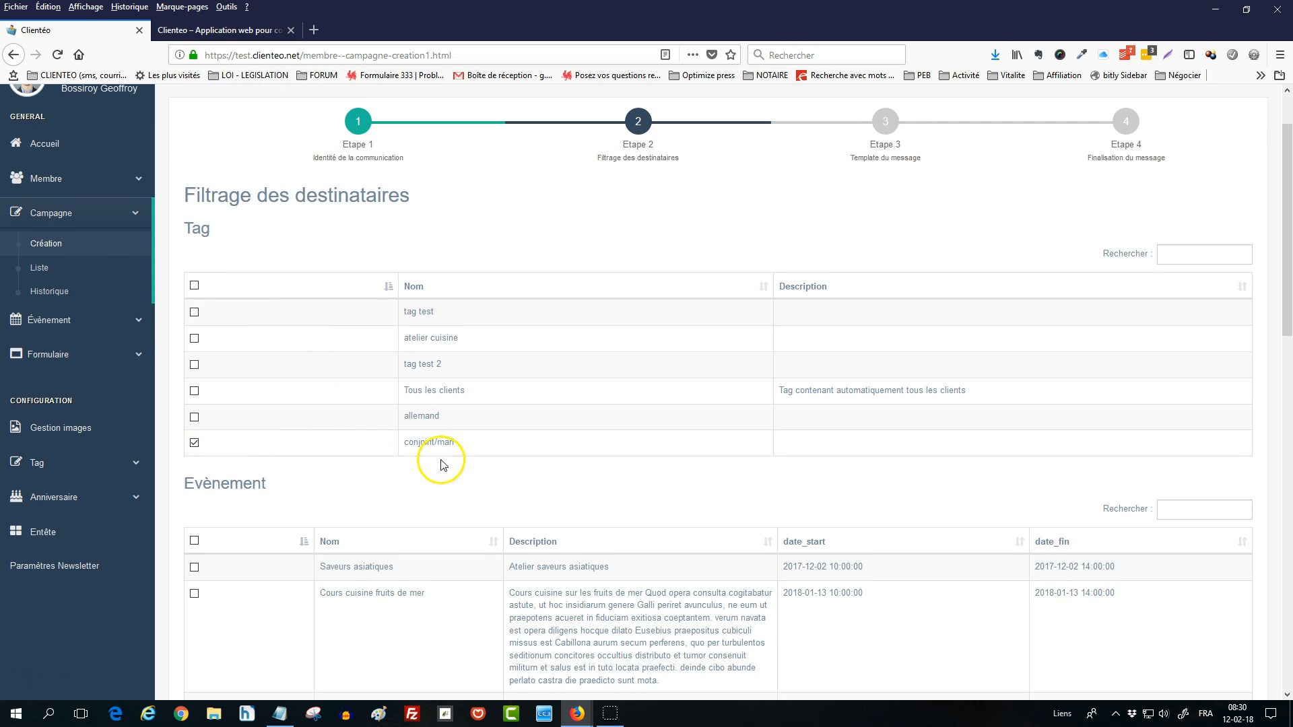
scroll(983, 431, "down", 15)
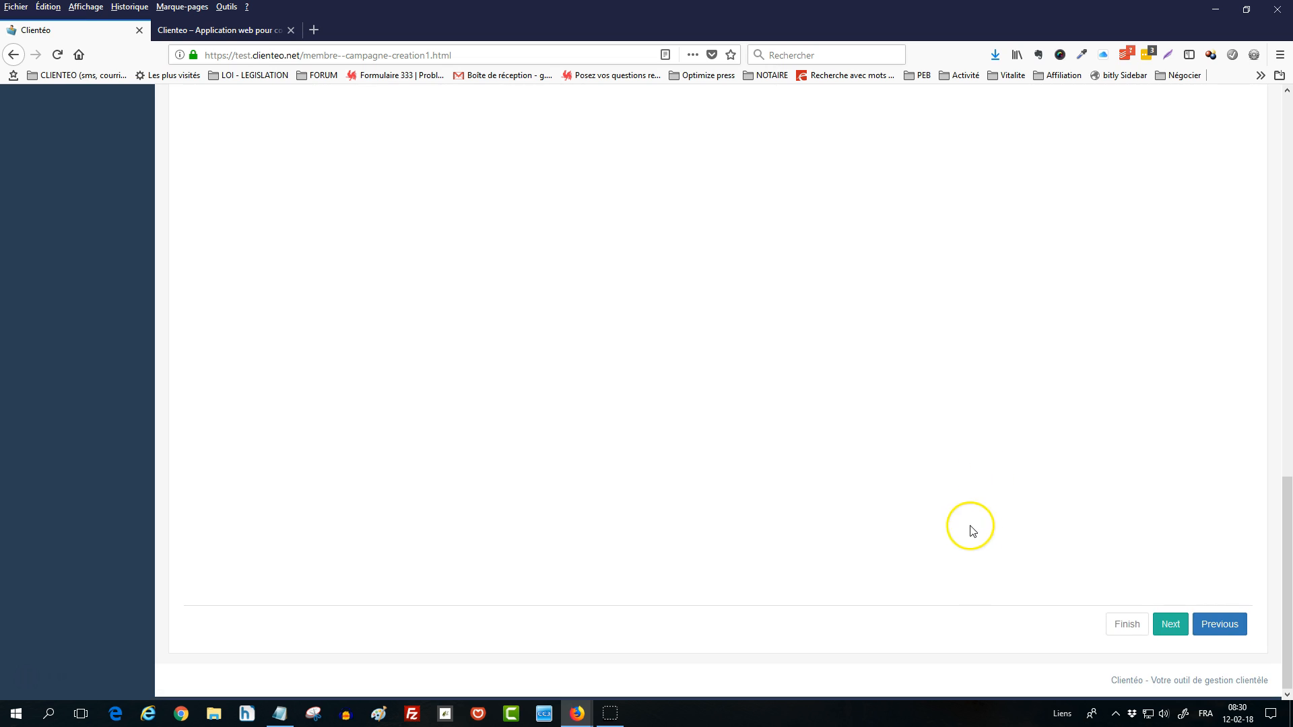
left_click(1169, 624)
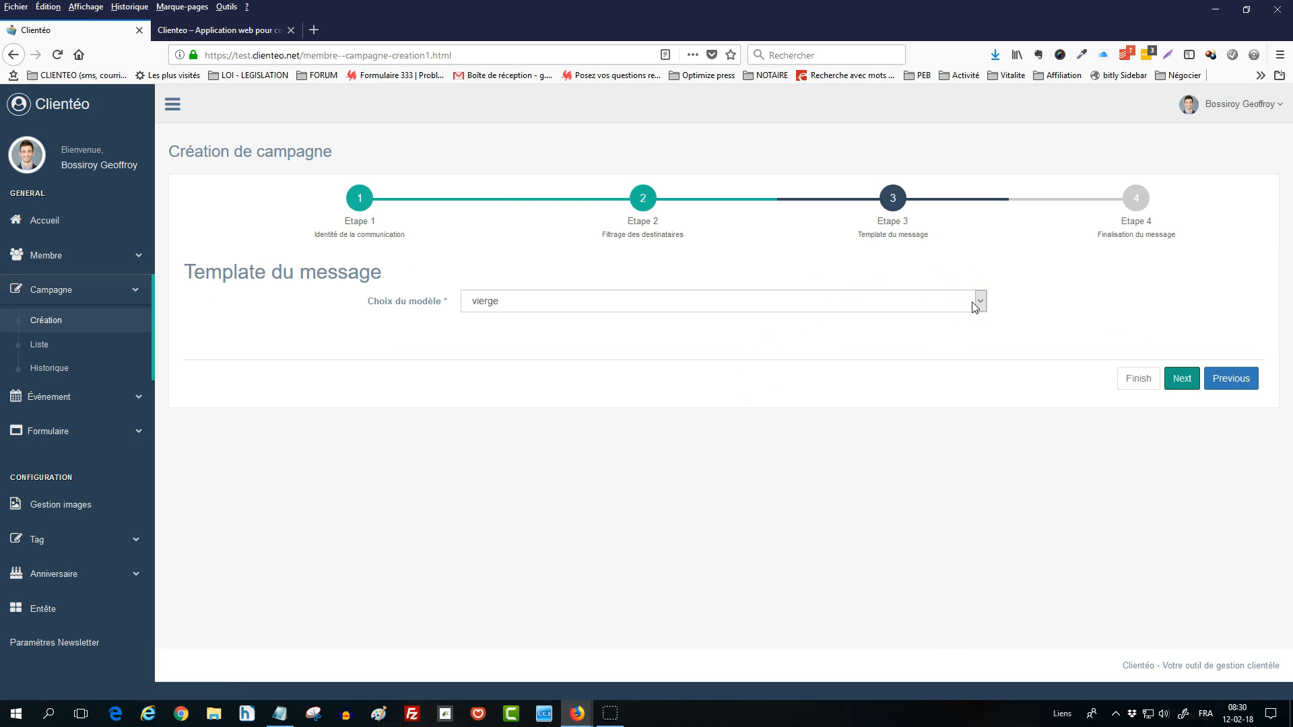
left_click(1183, 380)
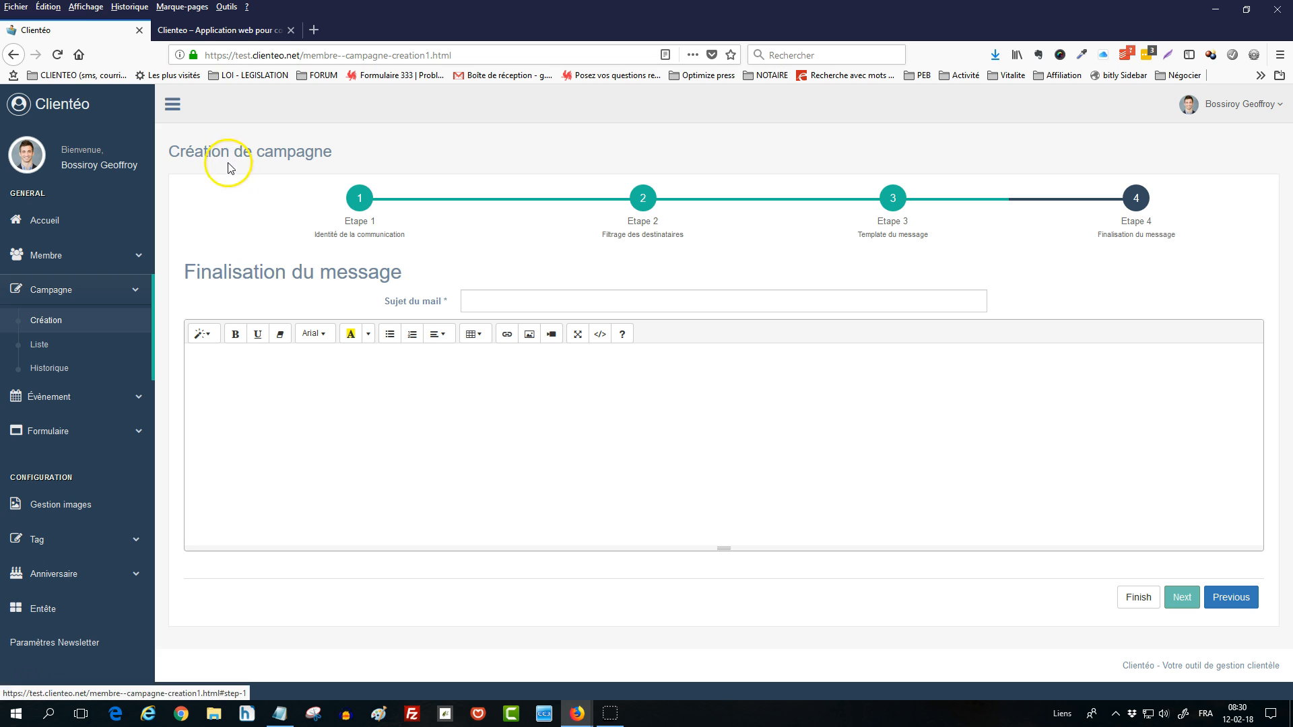
left_click(234, 31)
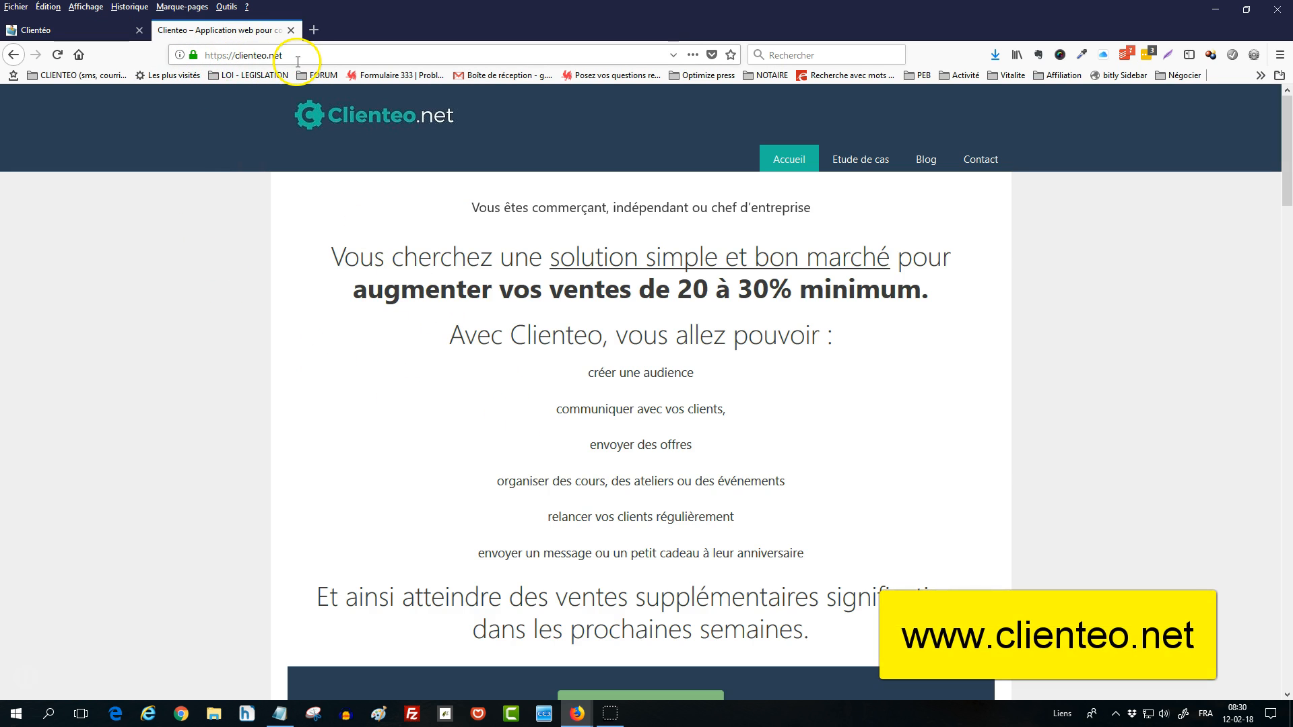
- Scroll the clienteo.net homepage down to the Création d'un compte form and back up
scroll(471, 458, "down", 15)
scroll(473, 462, "down", 12)
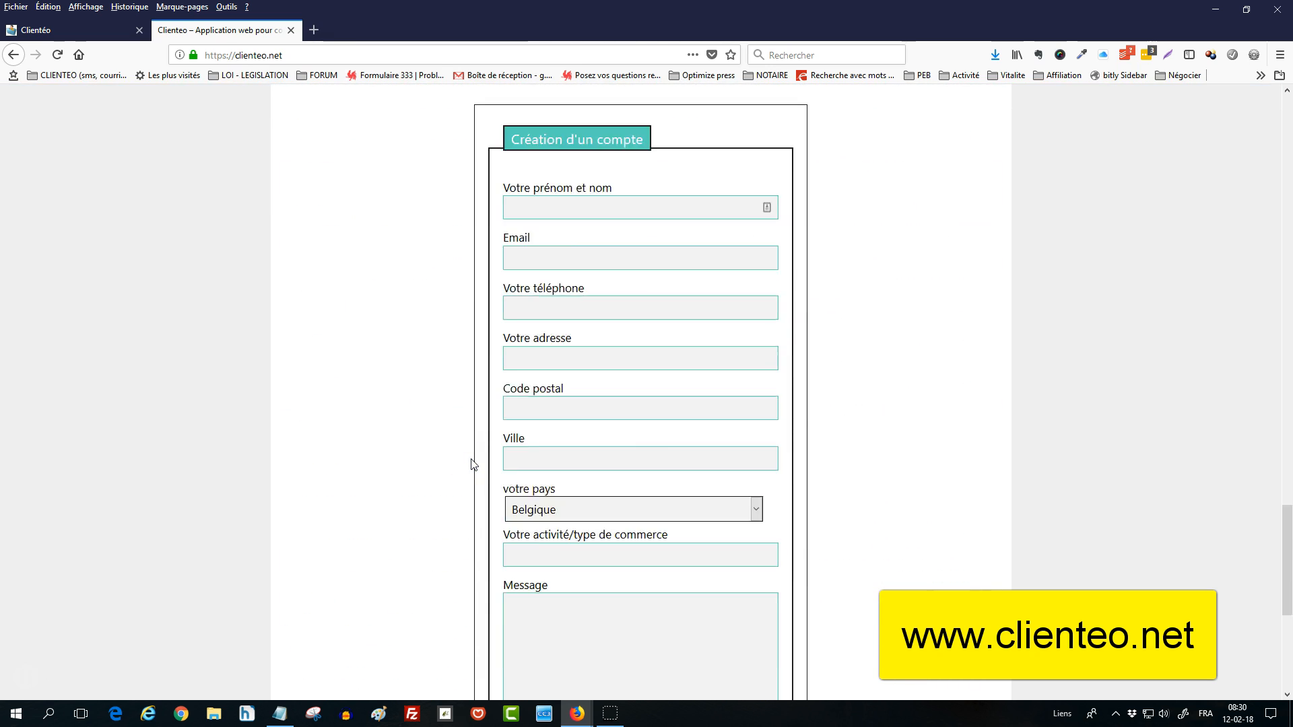
scroll(473, 462, "up", 3)
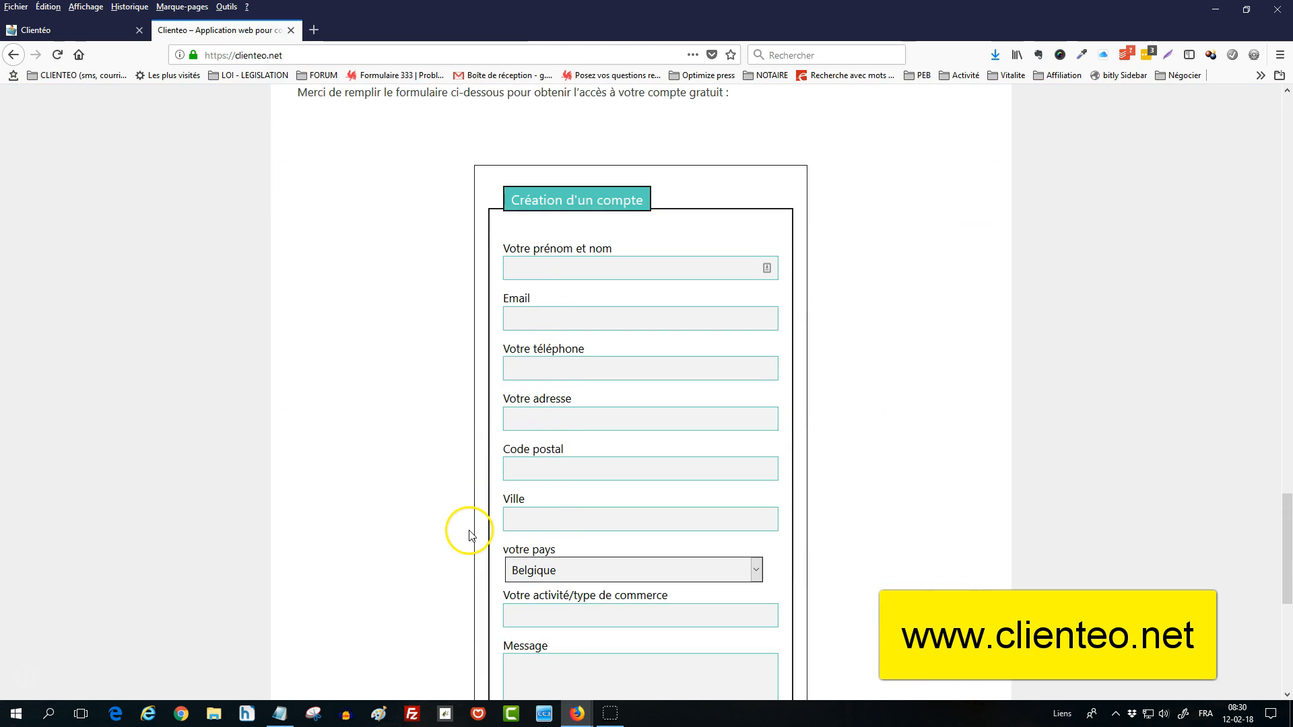
scroll(469, 531, "down", 3)
scroll(469, 532, "down", 8)
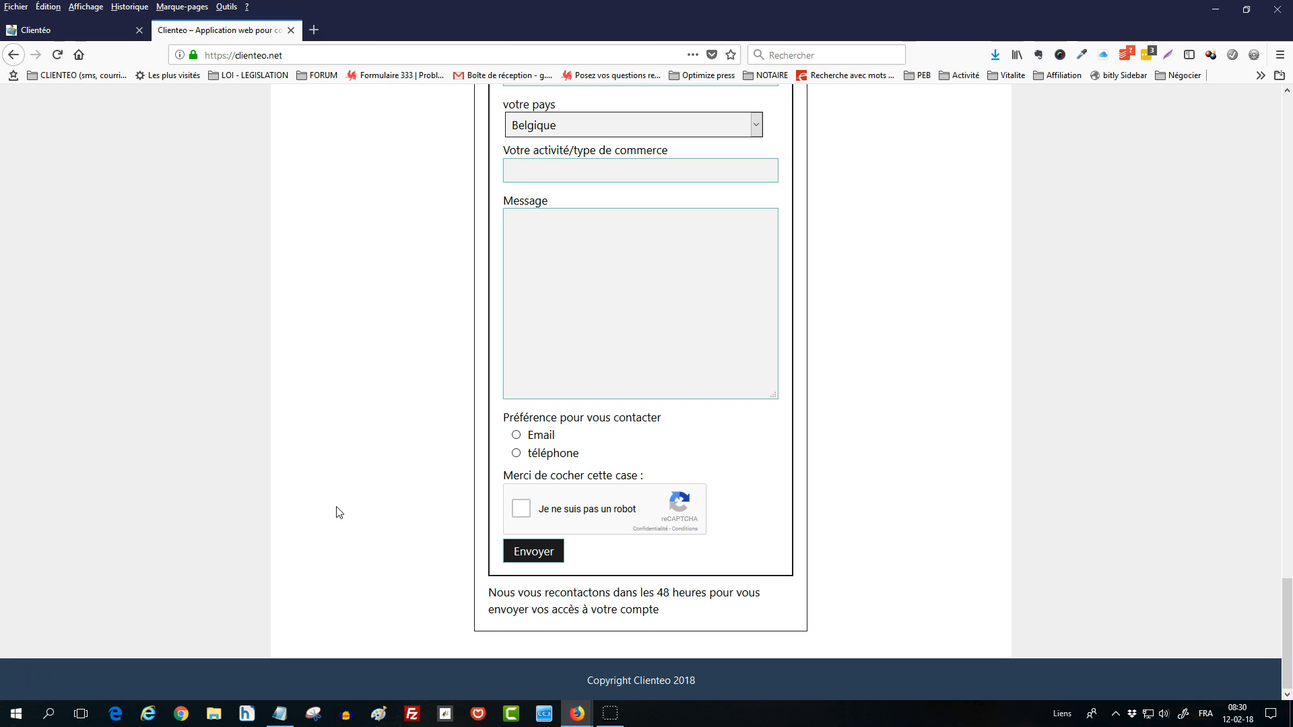
left_click(353, 491)
scroll(355, 497, "up", 2)
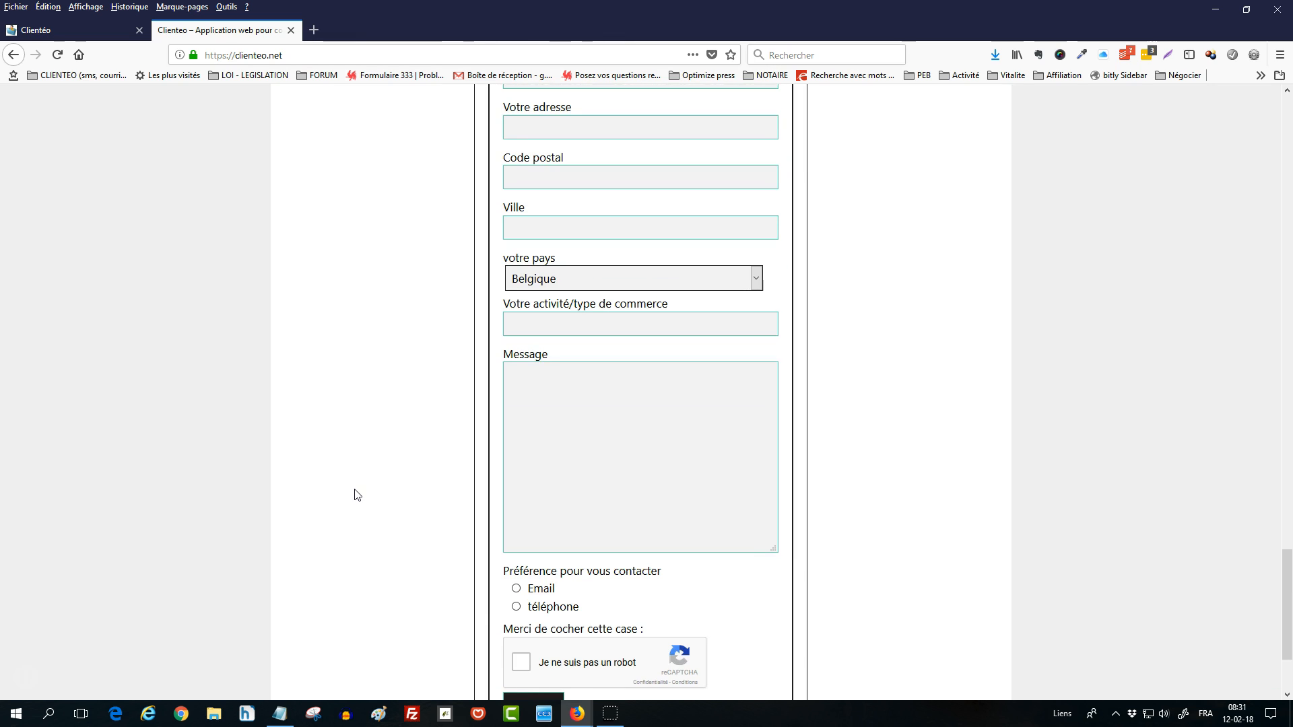
scroll(382, 495, "up", 2)
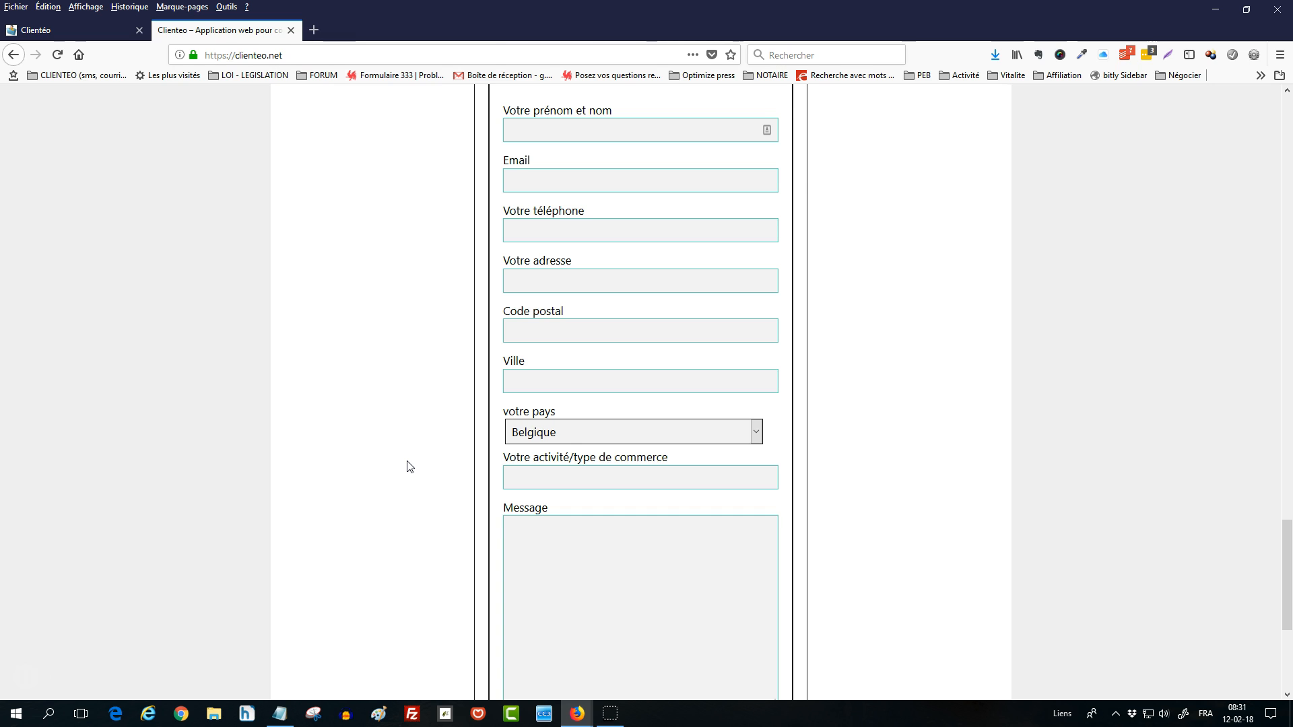
scroll(409, 466, "up", 15)
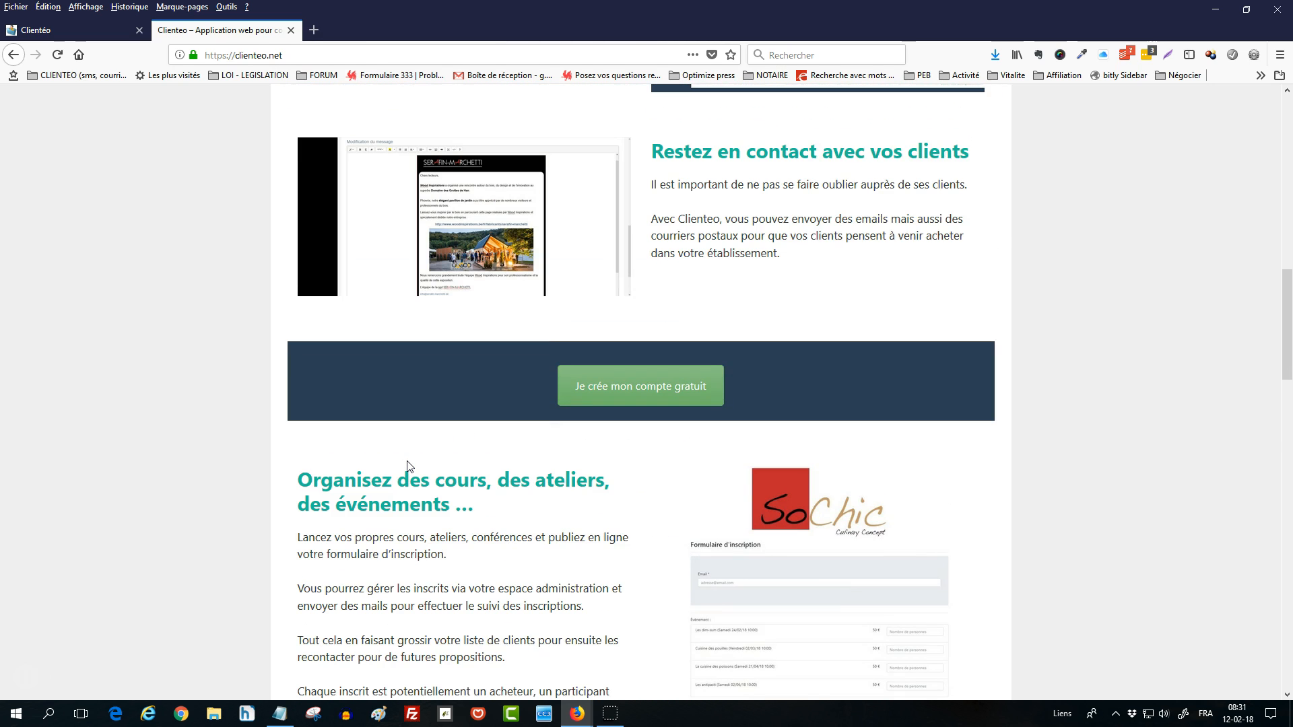
scroll(408, 466, "up", 10)
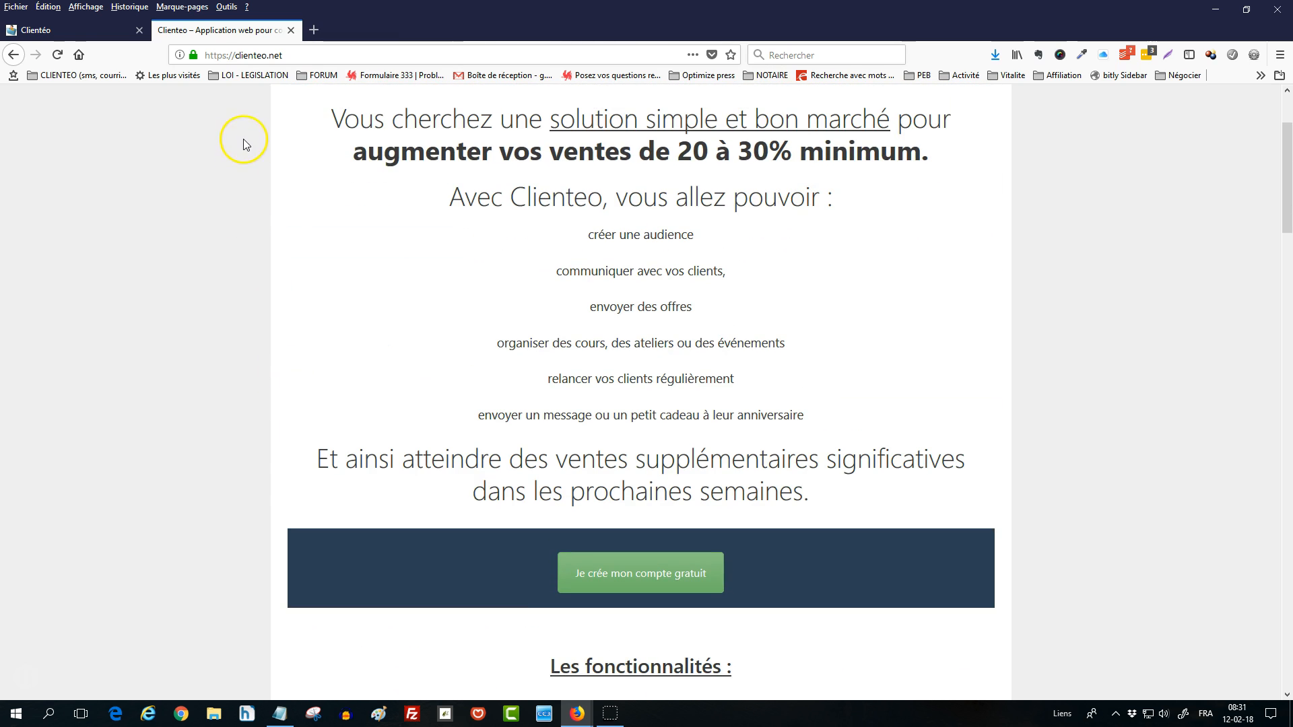